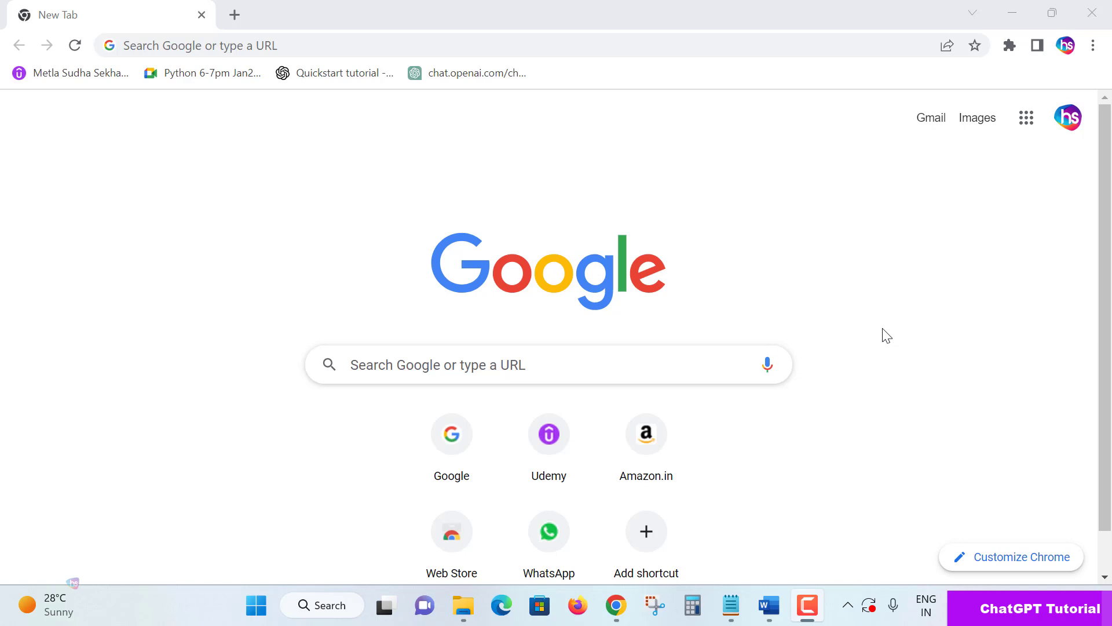
- Select the question 'Write a program for a web API login form using ASP.NET Core MVC in C#' in Notepad
left_click(732, 605)
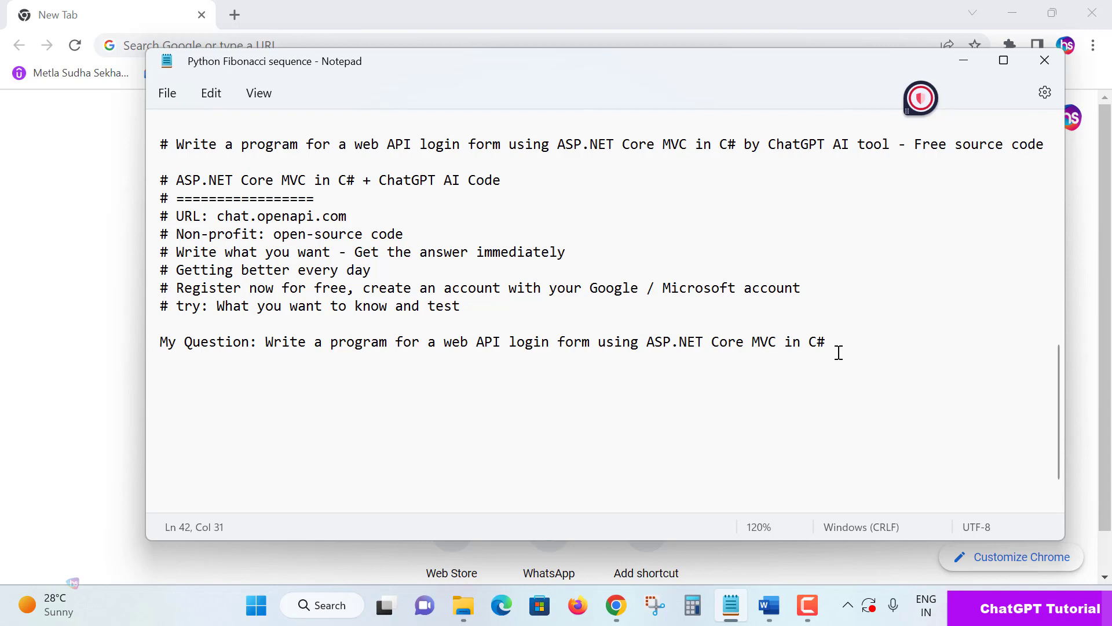
left_click(261, 342)
left_click(836, 341, "shift")
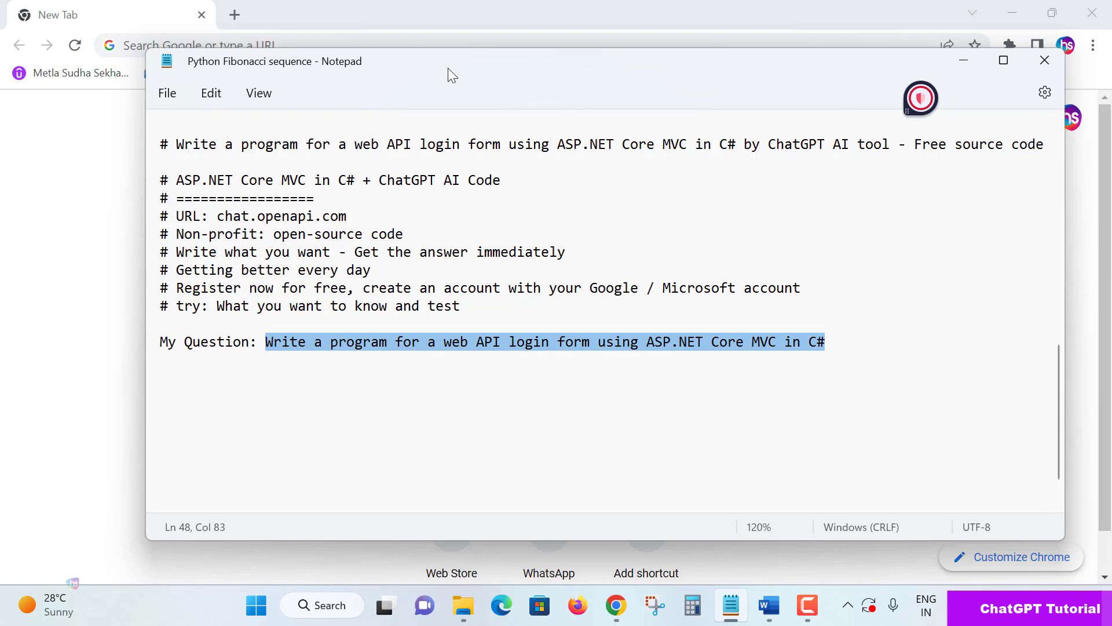
- Go to google.com in Chrome and search for 'chatgpt'
left_click(423, 15)
left_click(417, 46)
type("go")
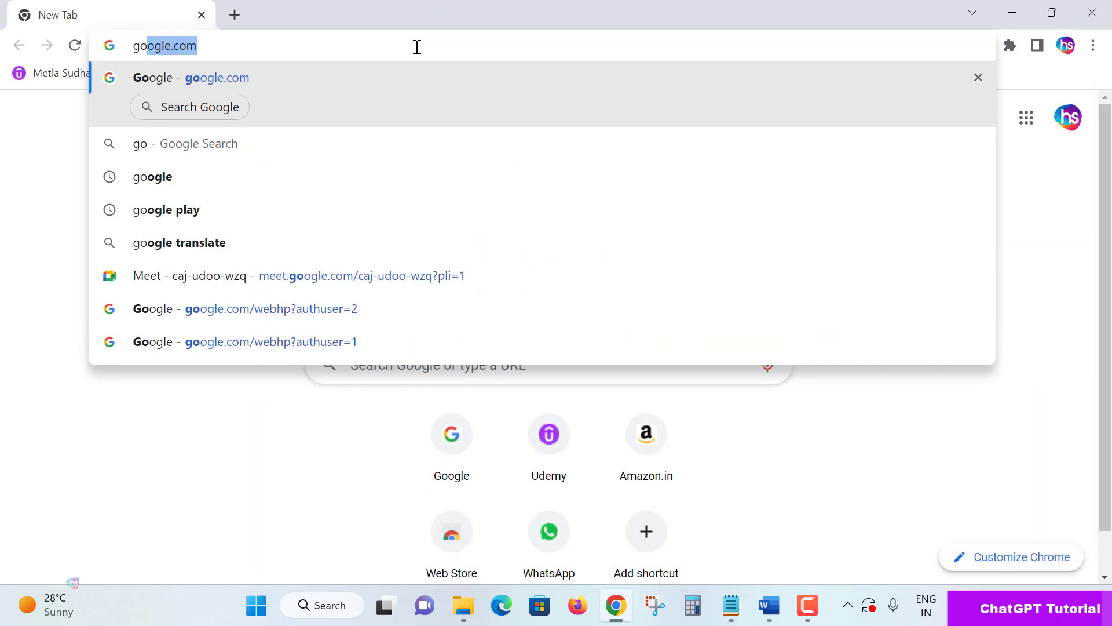
key("Return")
type("chatgpt")
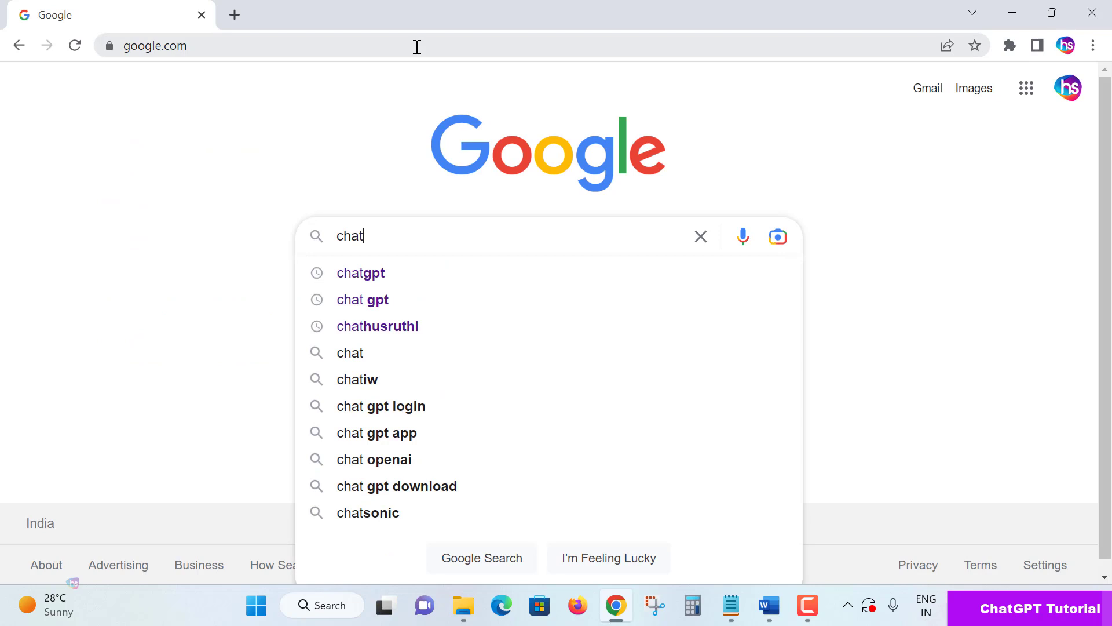
key("Return")
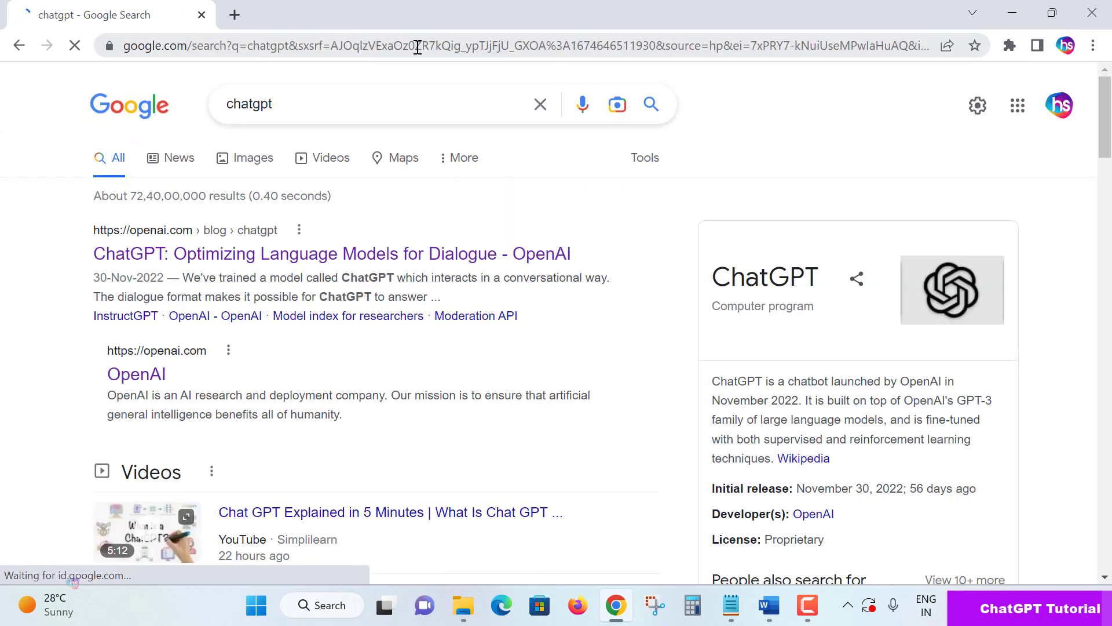
- Open OpenAI's ChatGPT blog post and launch TRY CHATGPT in a new tab
left_click(394, 267)
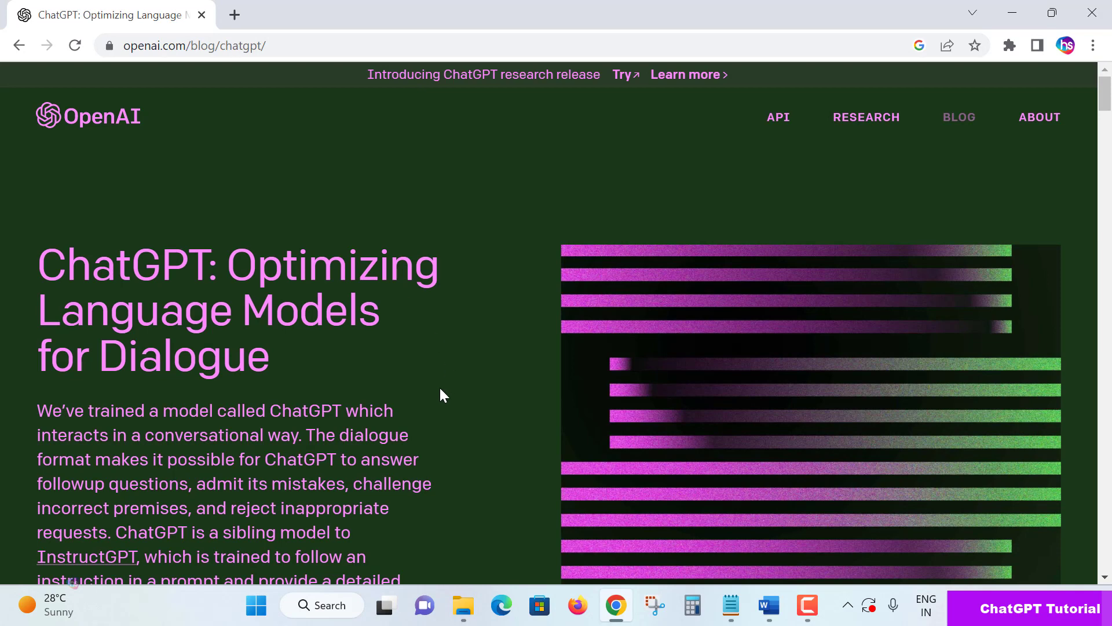
scroll(440, 389, "down", 3)
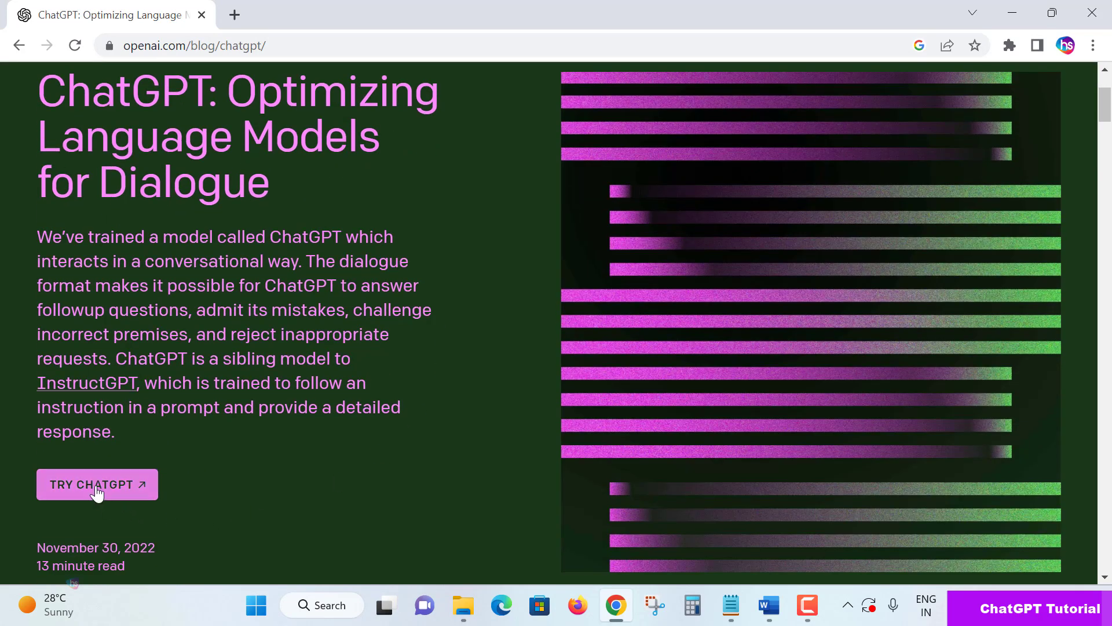
left_click(95, 487)
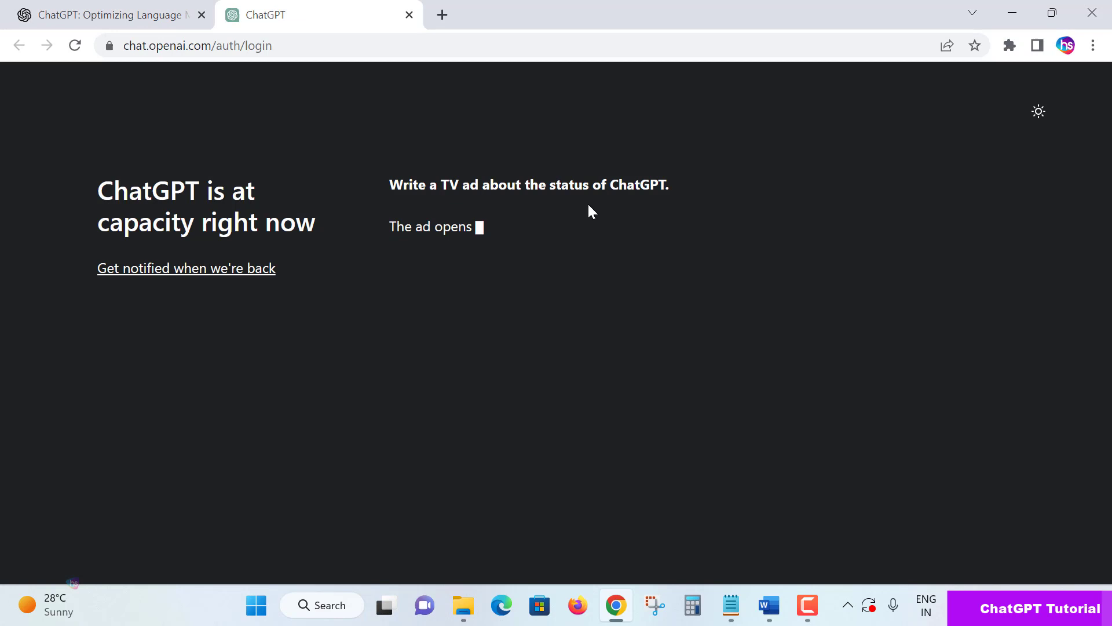
- Close the at-capacity ChatGPT tab and reopen ChatGPT from the blog post
left_click(409, 14)
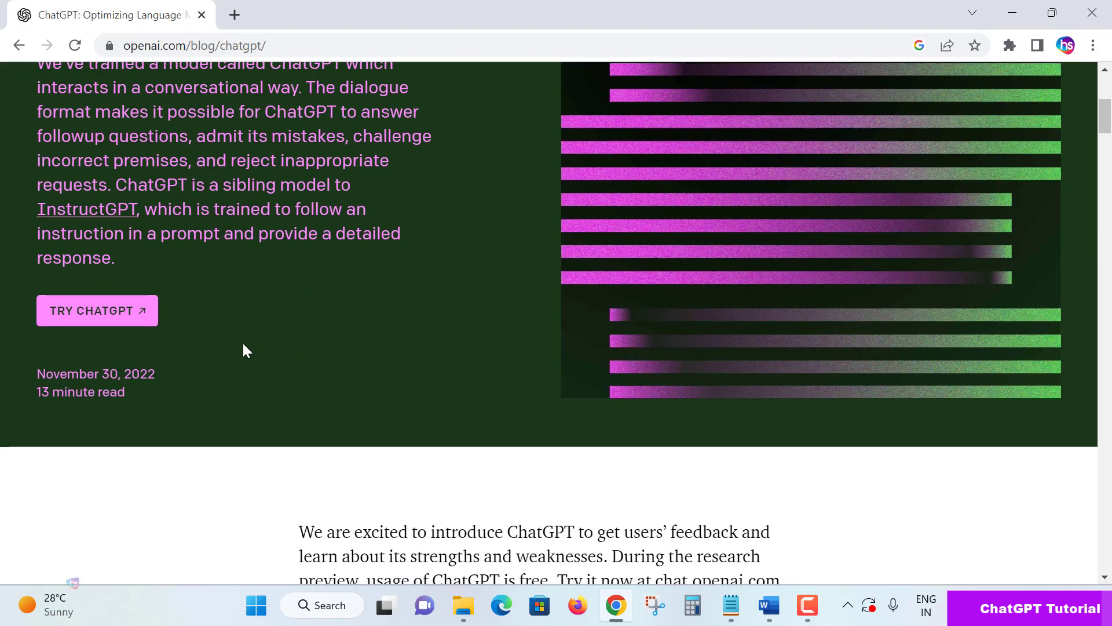
left_click(112, 313)
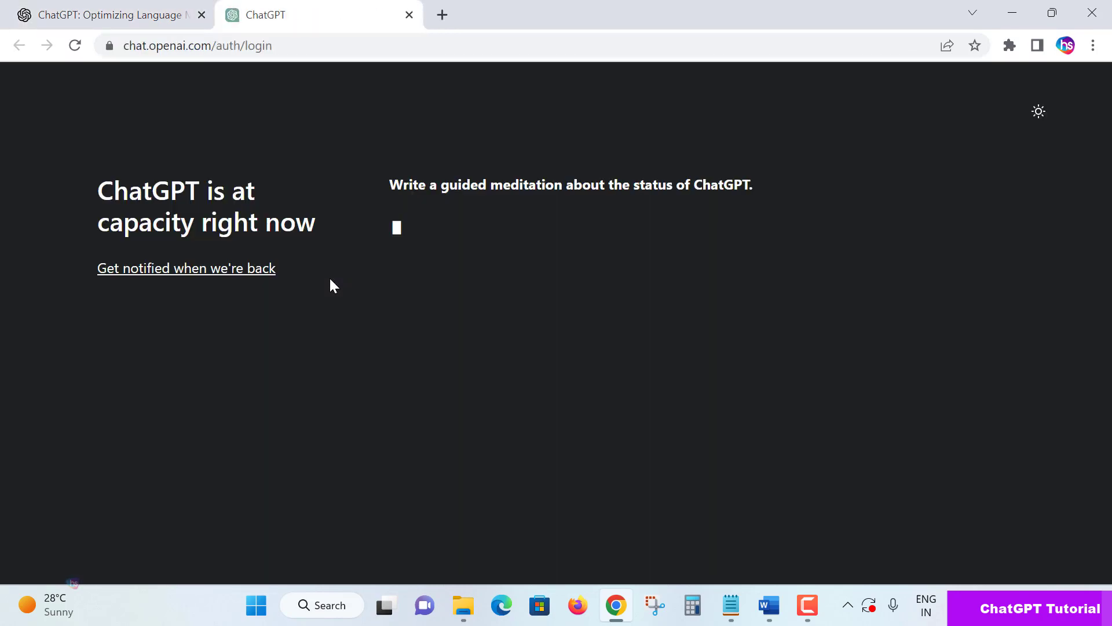
left_click_drag(97, 185, 402, 317)
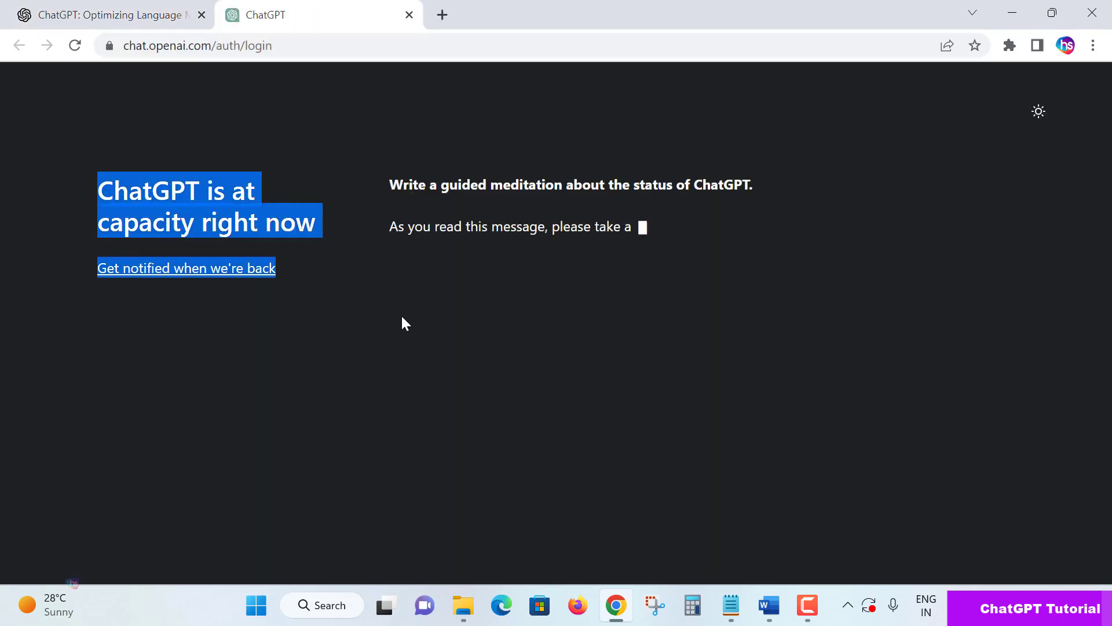
left_click(402, 317)
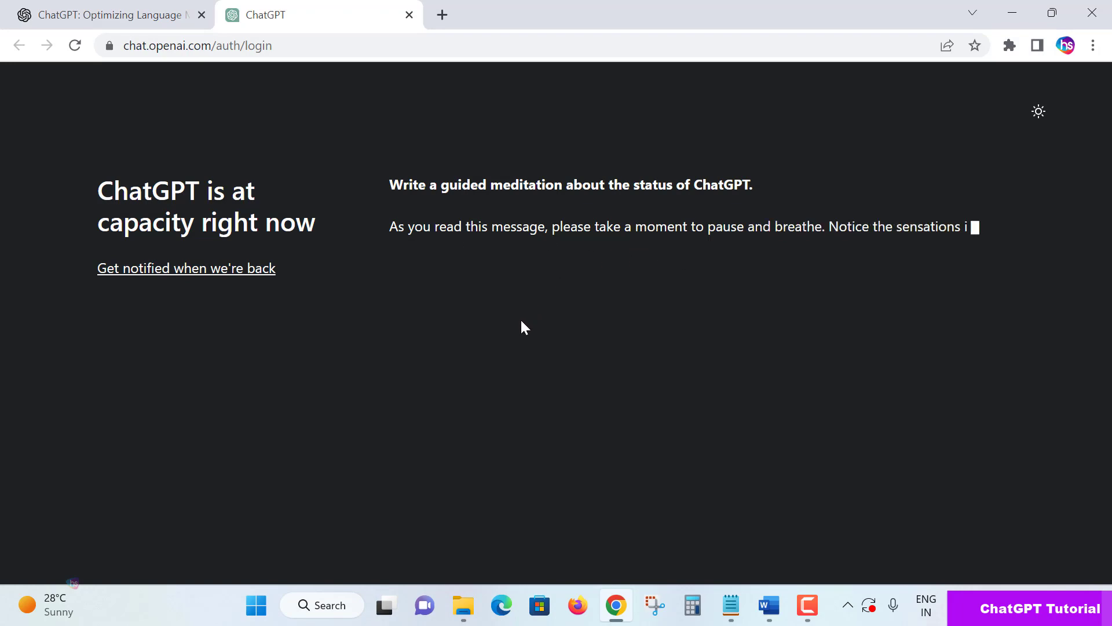
- Close the tab again, reload the OpenAI blog, and retry until a fresh ChatGPT login tab opens
left_click(409, 15)
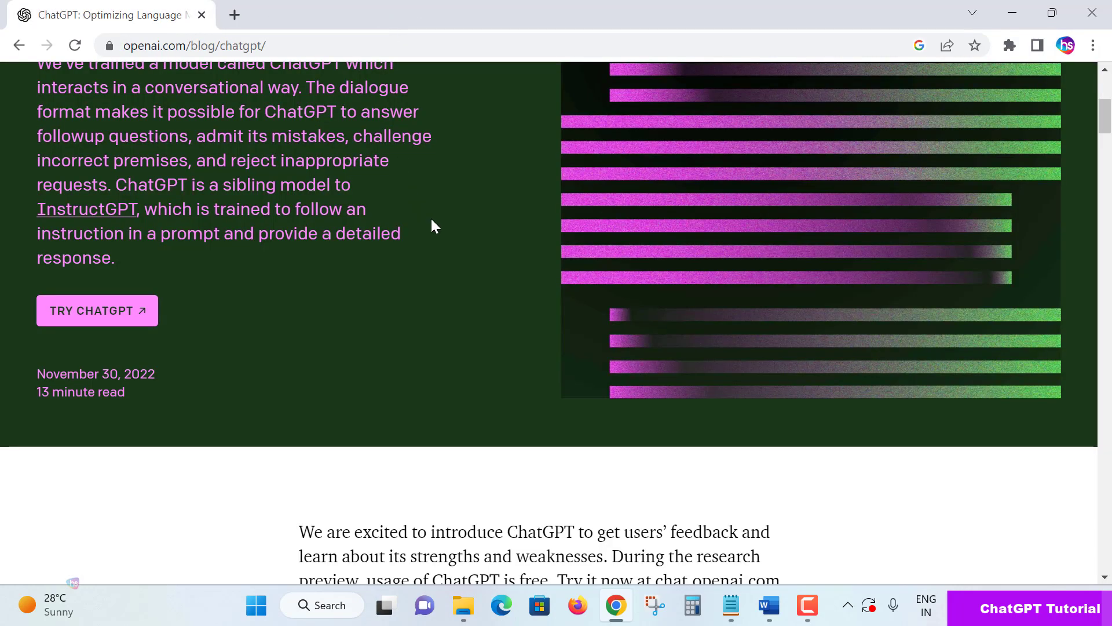
scroll(434, 224, "up", 6)
left_click(75, 45)
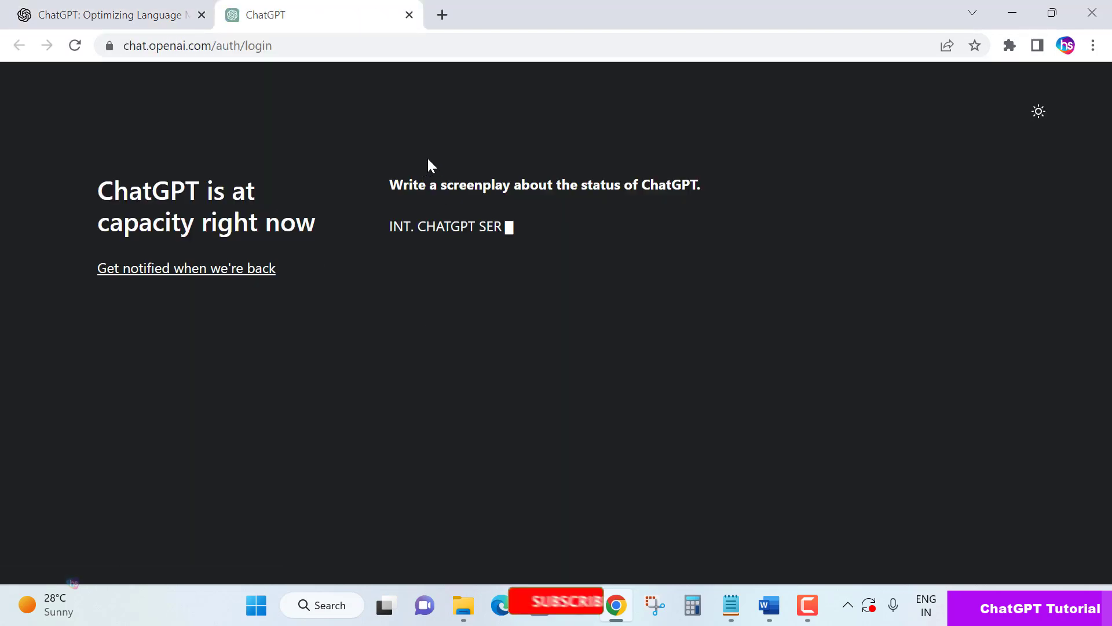
left_click(409, 15)
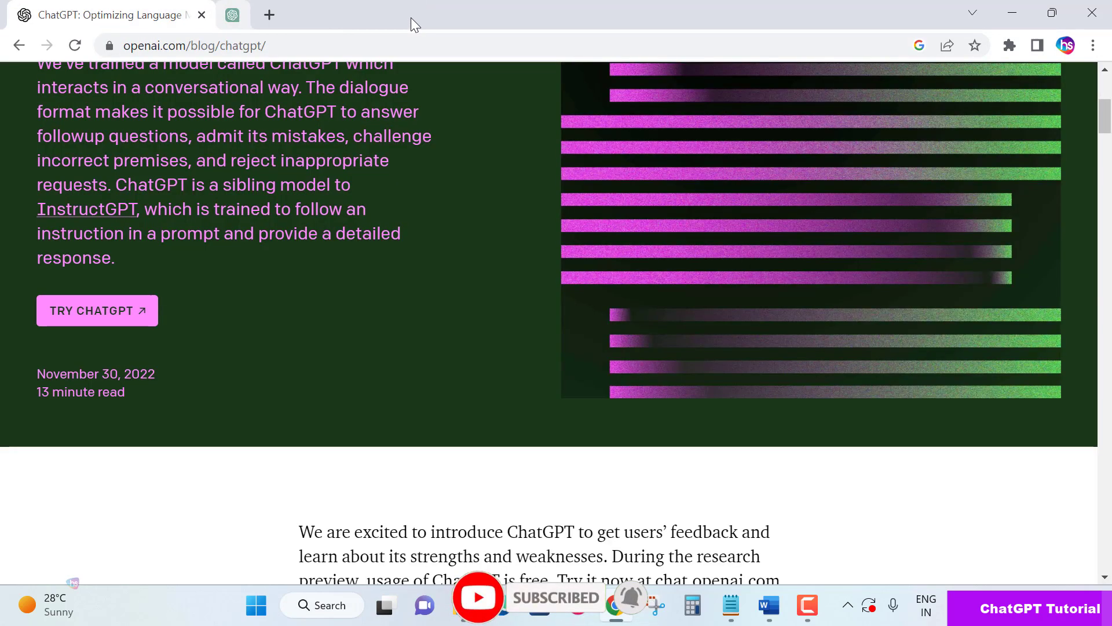
left_click(116, 313)
left_click(116, 18)
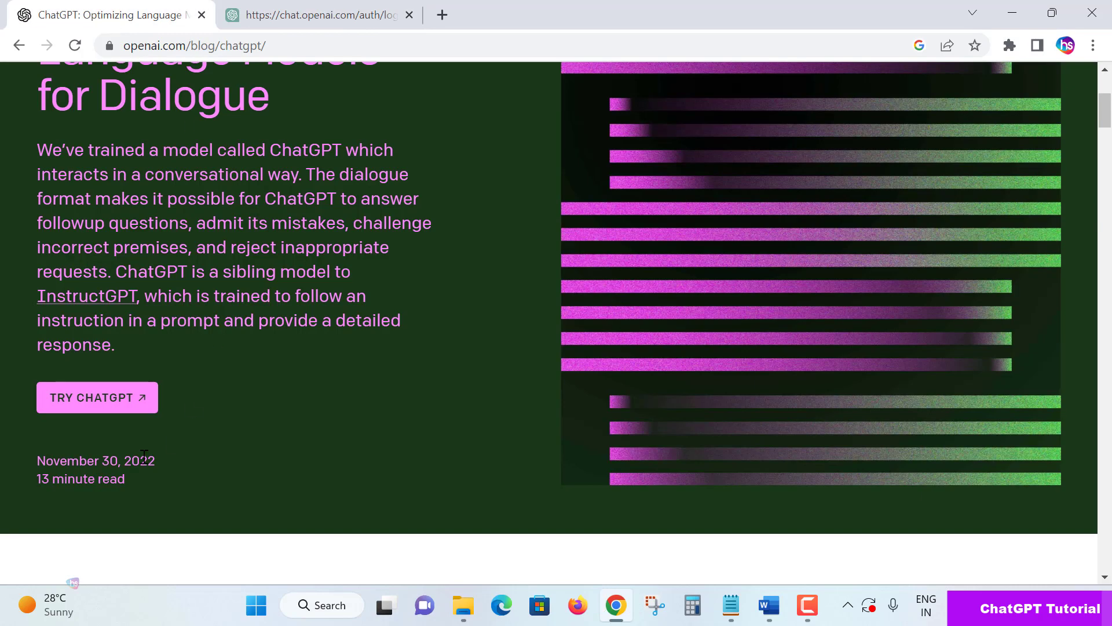
- Sign up from the ChatGPT login tab and choose 'Continue with Google' on Create your account
left_click(316, 17)
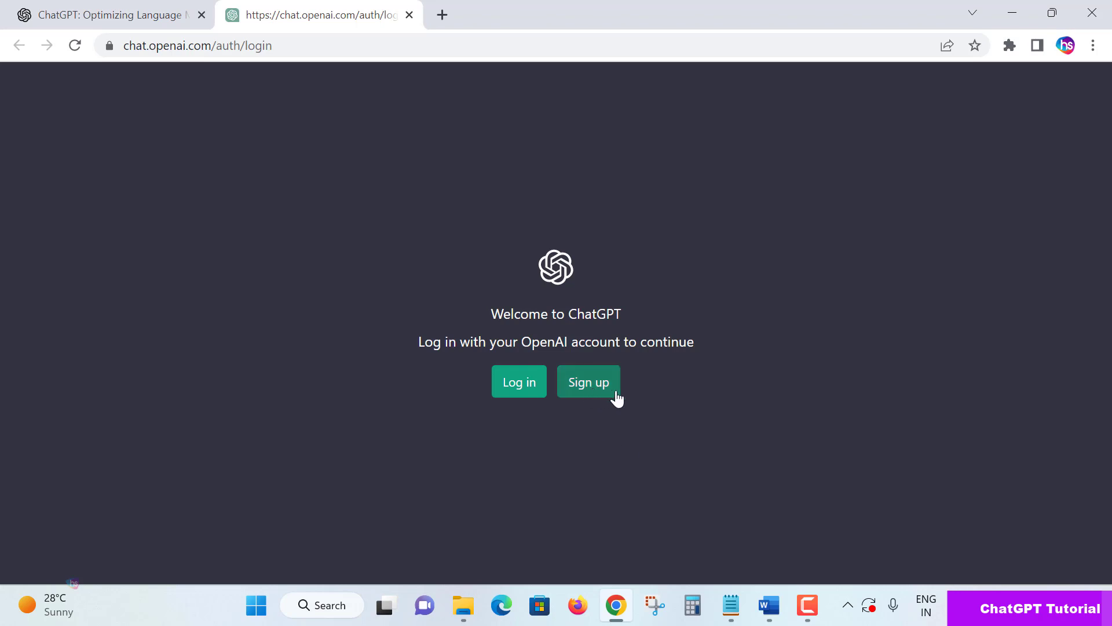
left_click(592, 394)
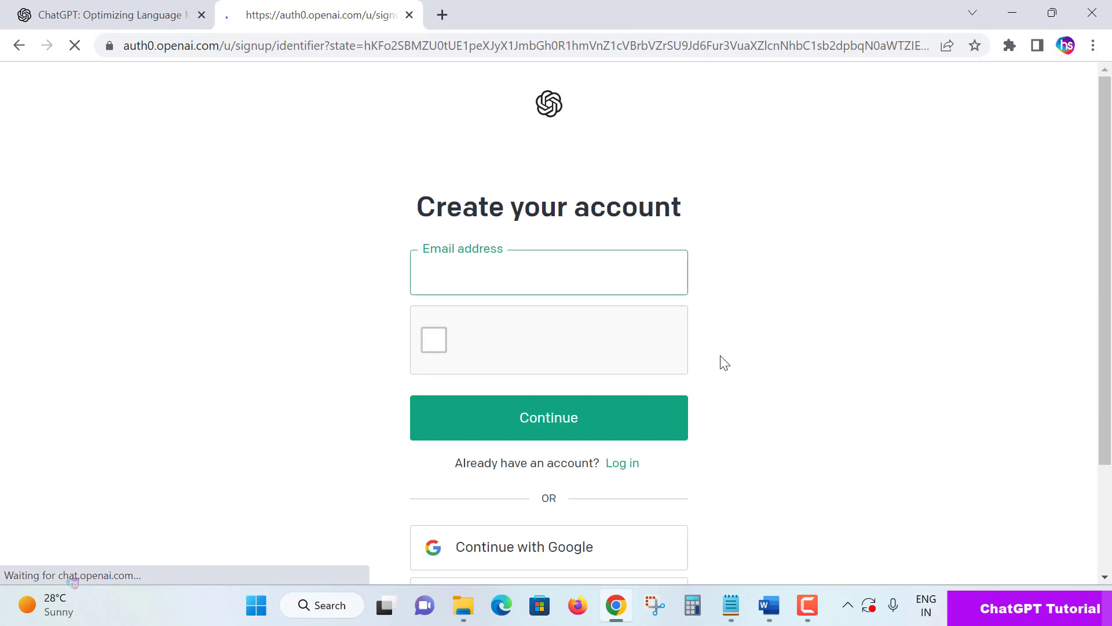
scroll(722, 363, "down", 3)
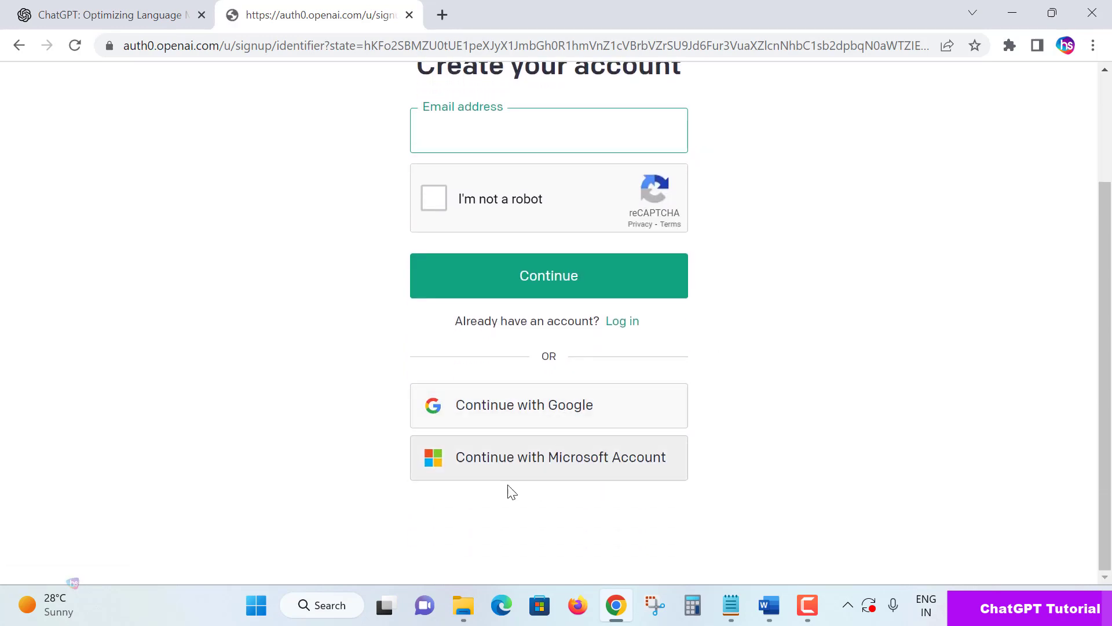
scroll(674, 350, "up", 3)
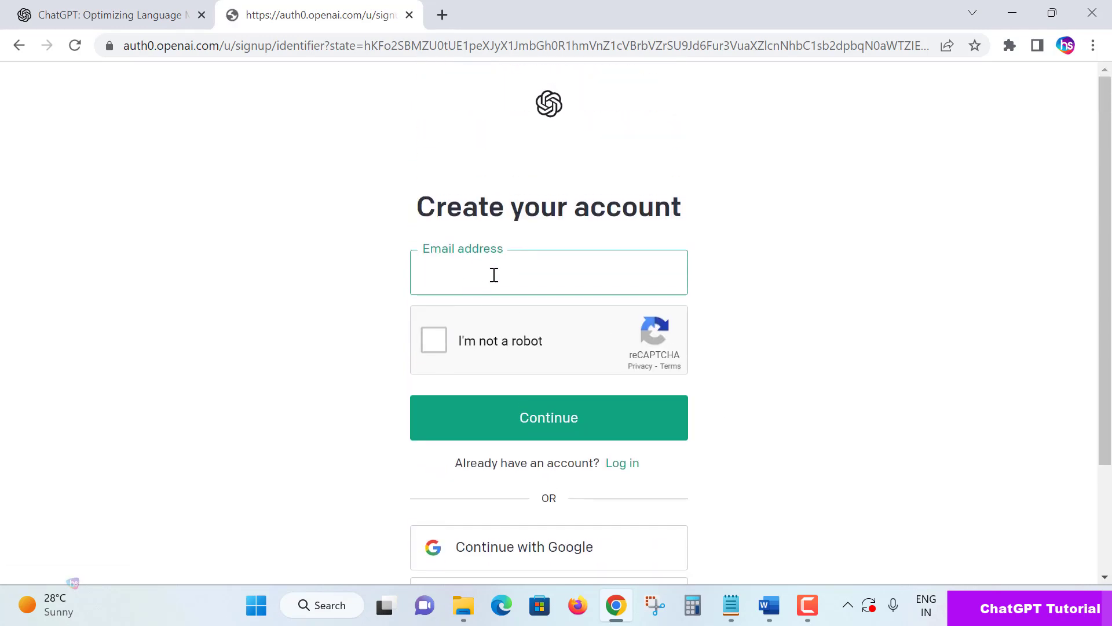
left_click(19, 45)
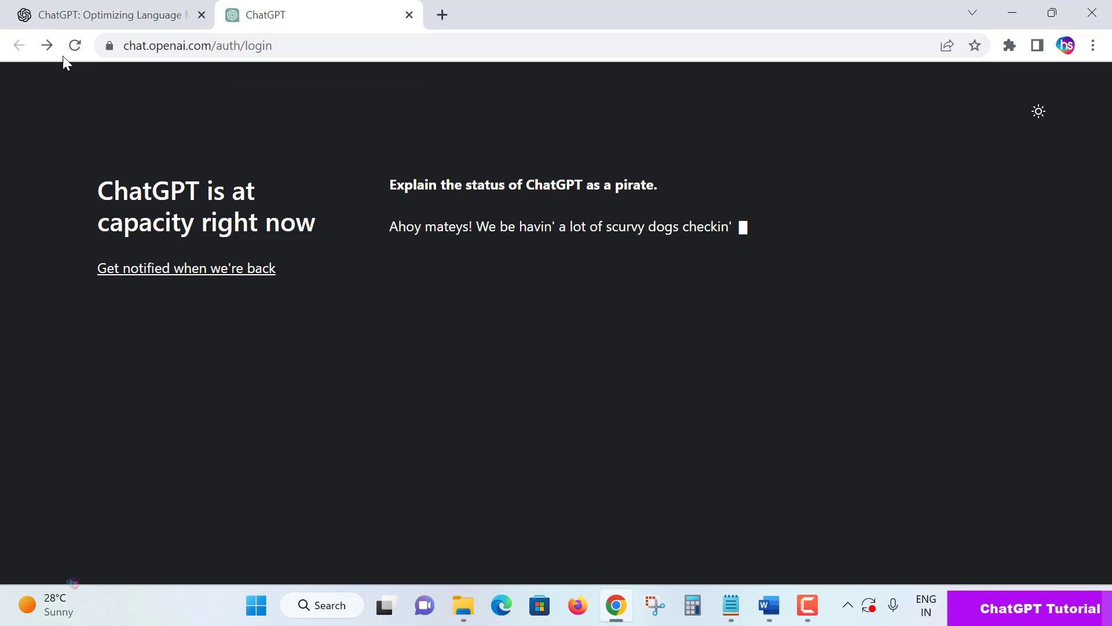
left_click(47, 45)
scroll(446, 324, "down", 3)
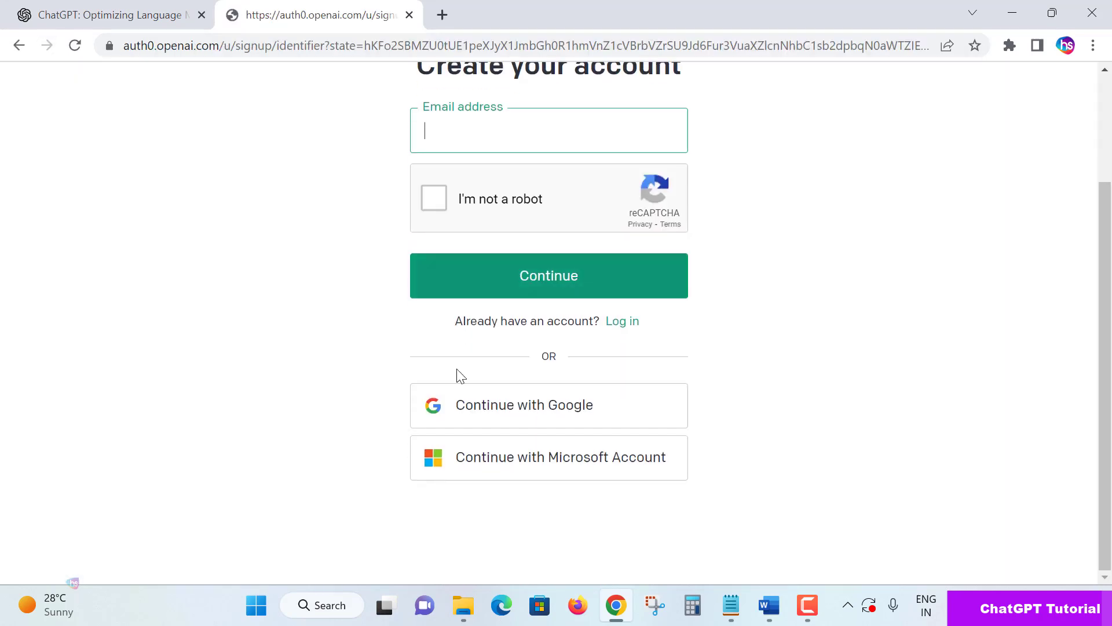
left_click(510, 401)
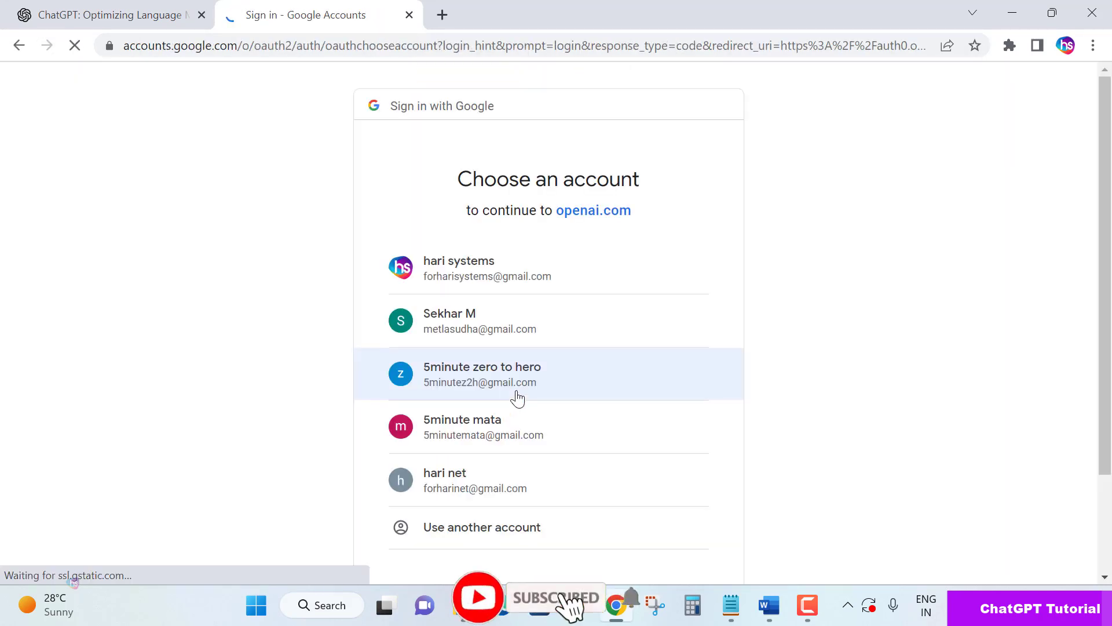
- Pick the Google account to sign in to ChatGPT
left_click(482, 487)
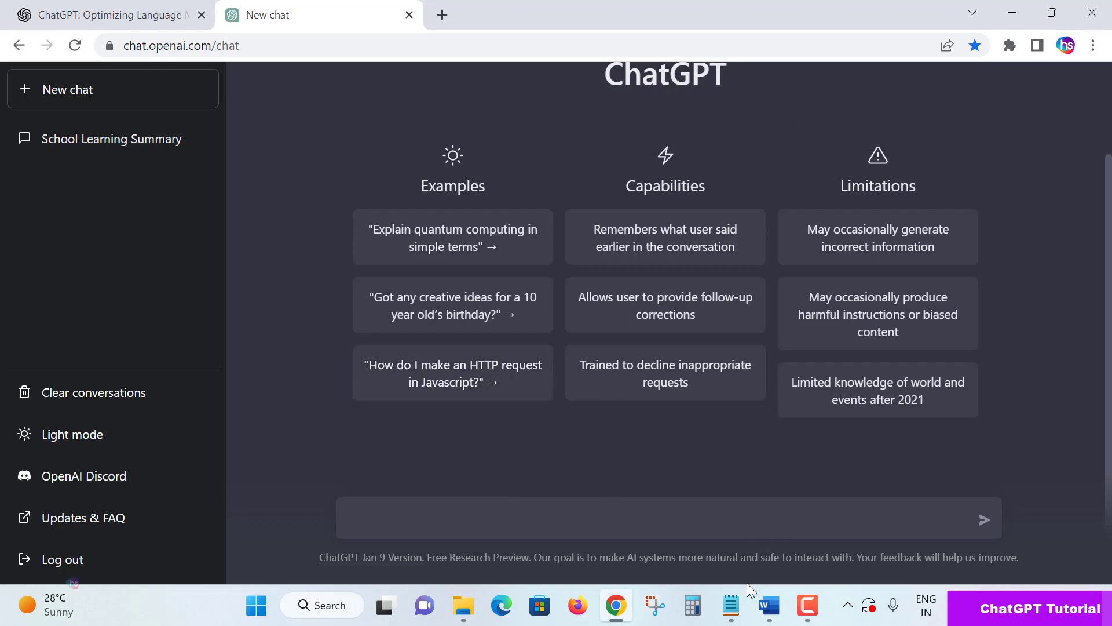
- Copy the login-form question from Notepad and paste it into ChatGPT's new chat message box
left_click(731, 605)
key("Left")
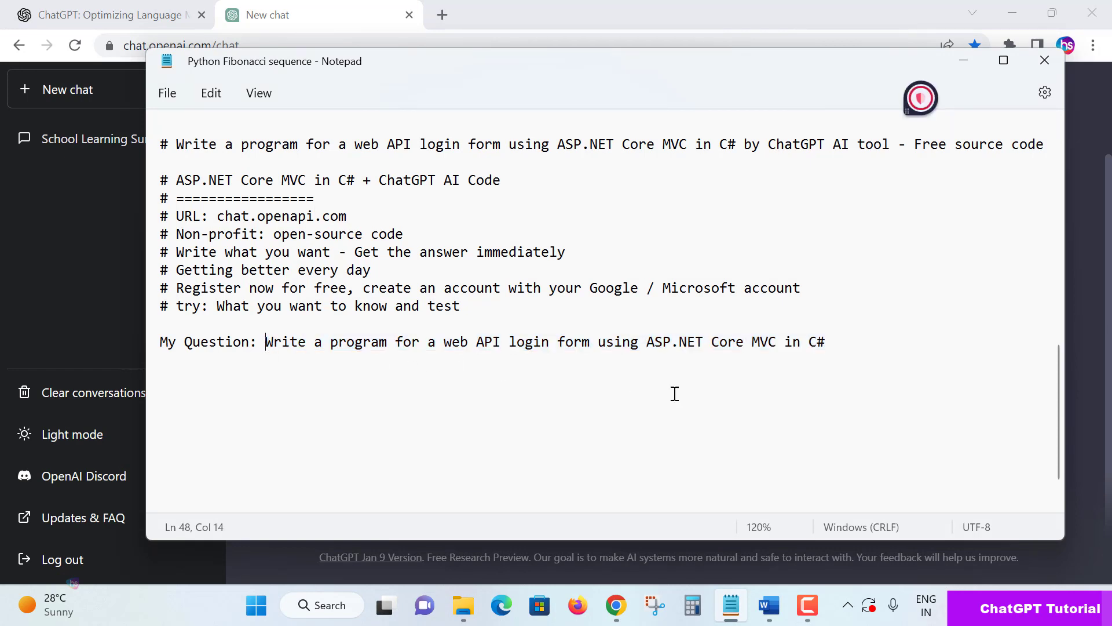
left_click(829, 337, "shift")
key("ctrl+c")
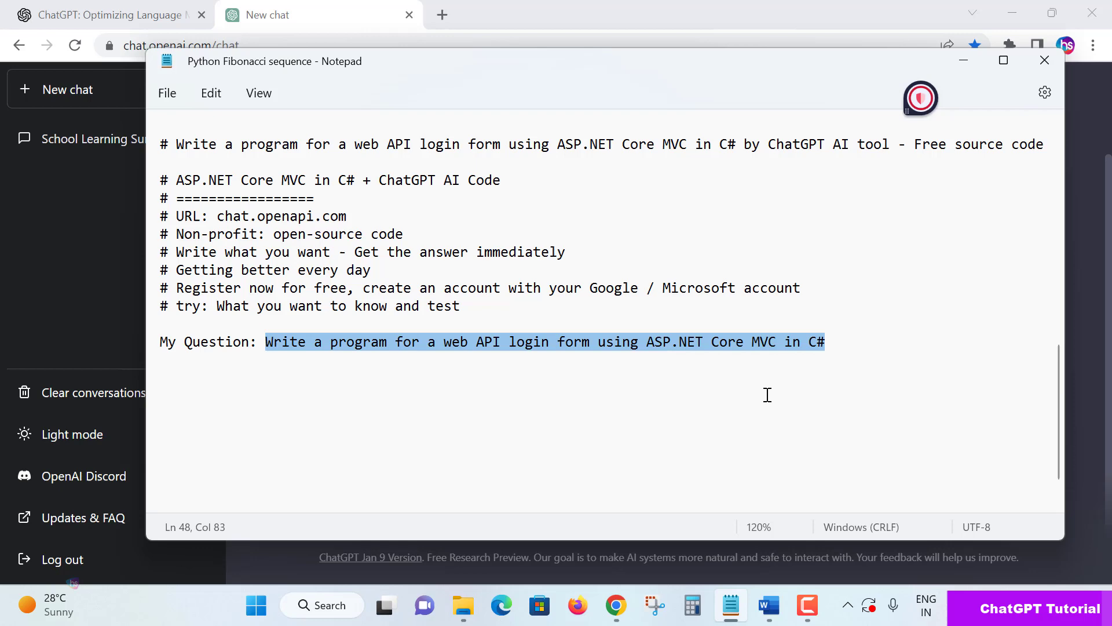
left_click(322, 19)
left_click(470, 521)
key("ctrl+v")
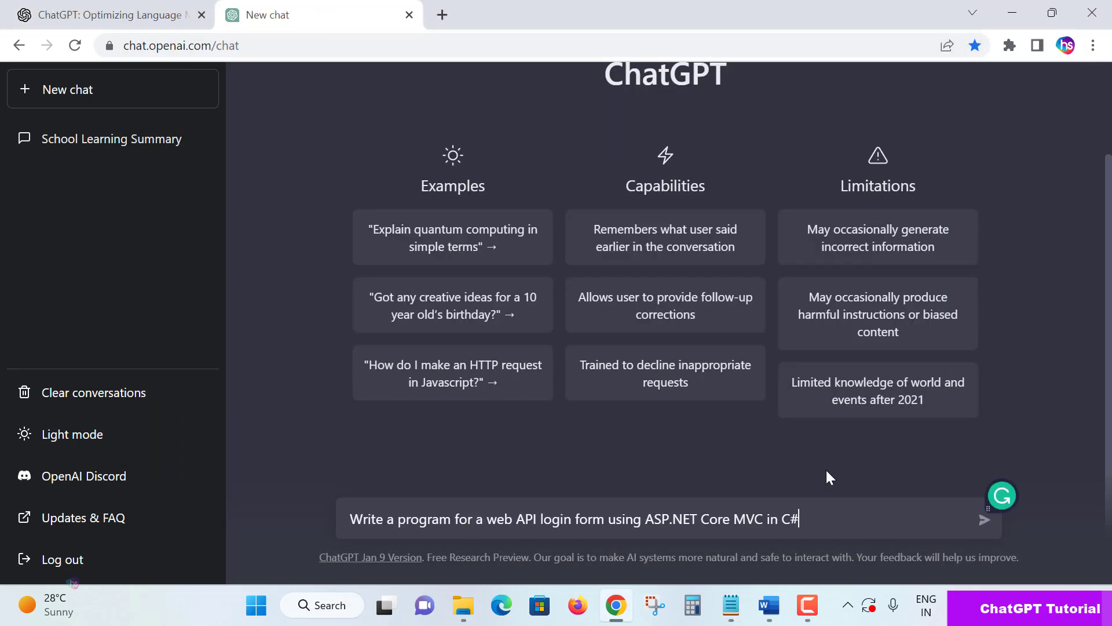
- Send the ASP.NET Core MVC login form question to ChatGPT
left_click(984, 520)
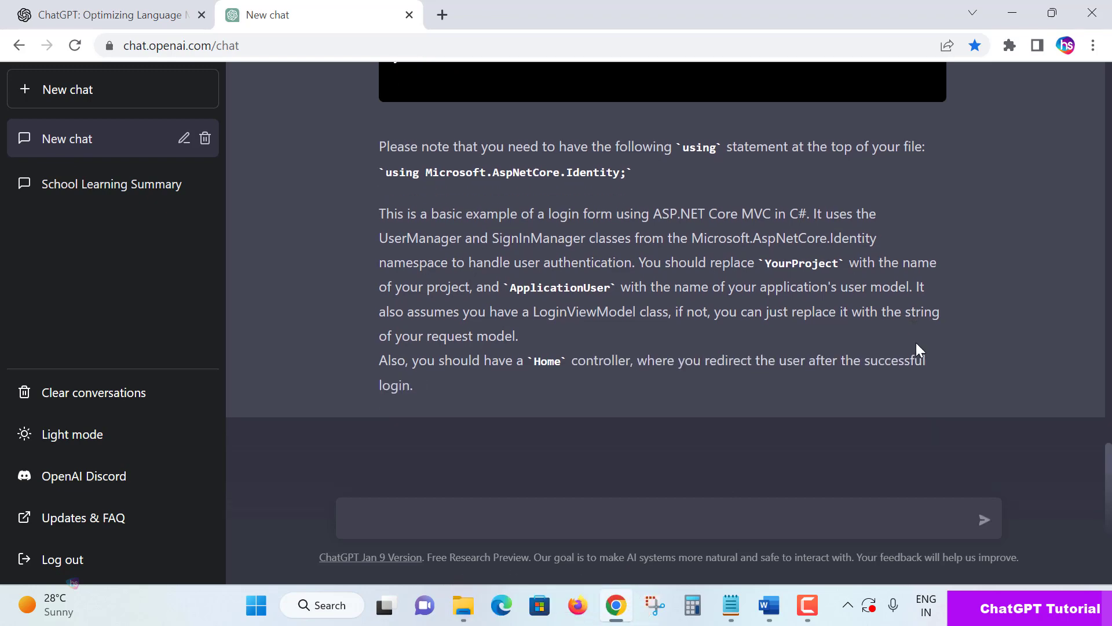
scroll(916, 342, "up", 15)
scroll(918, 177, "up", 4)
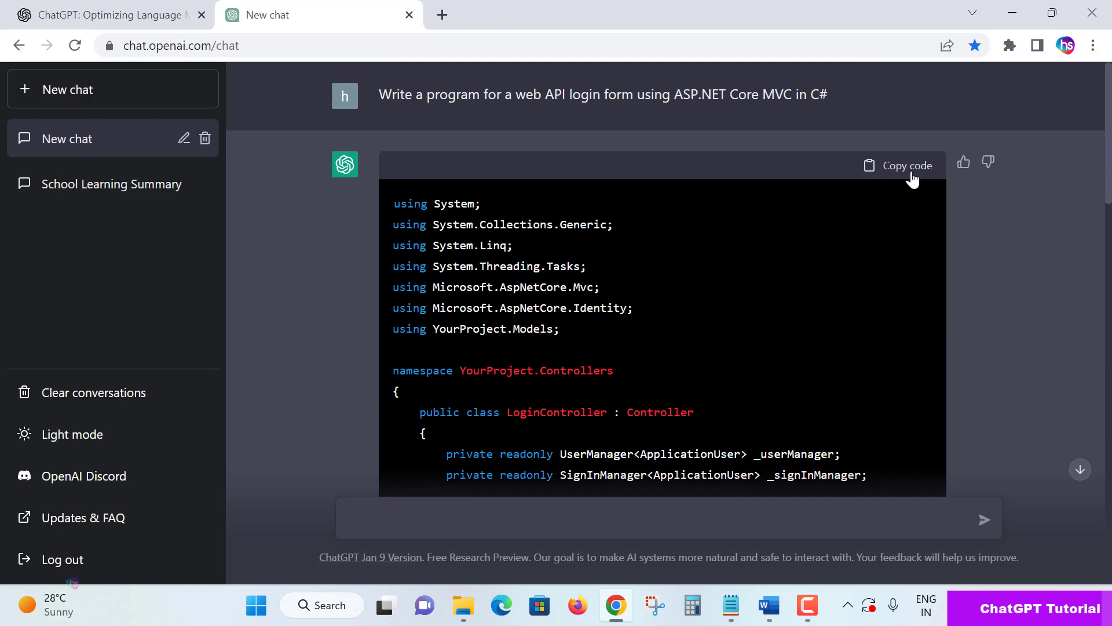
scroll(892, 290, "down", 9)
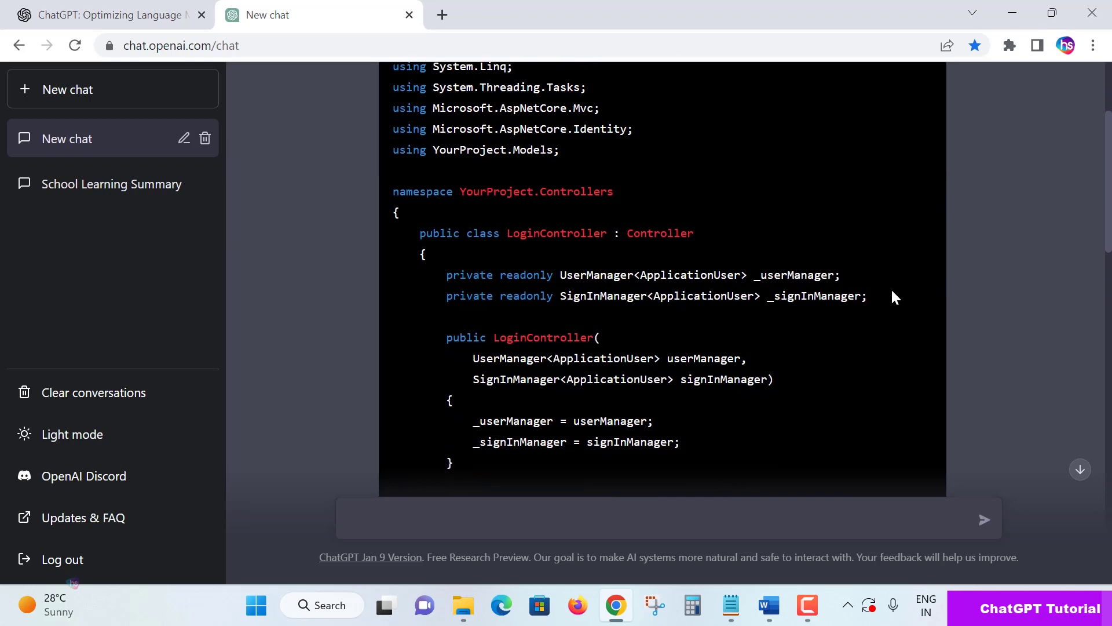
scroll(890, 292, "down", 6)
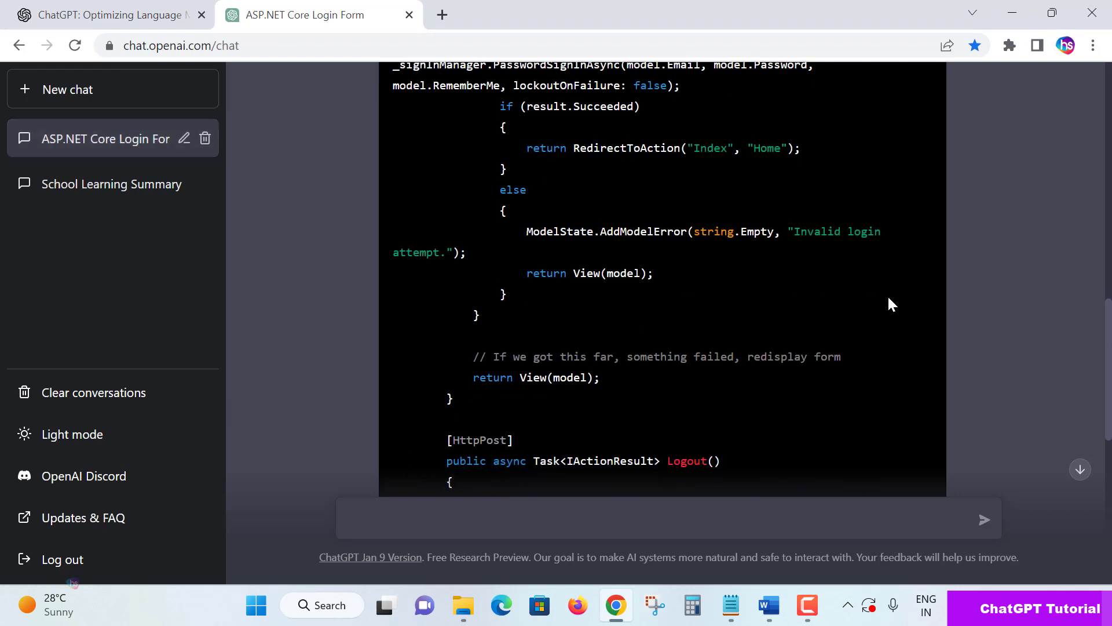
scroll(748, 369, "up", 12)
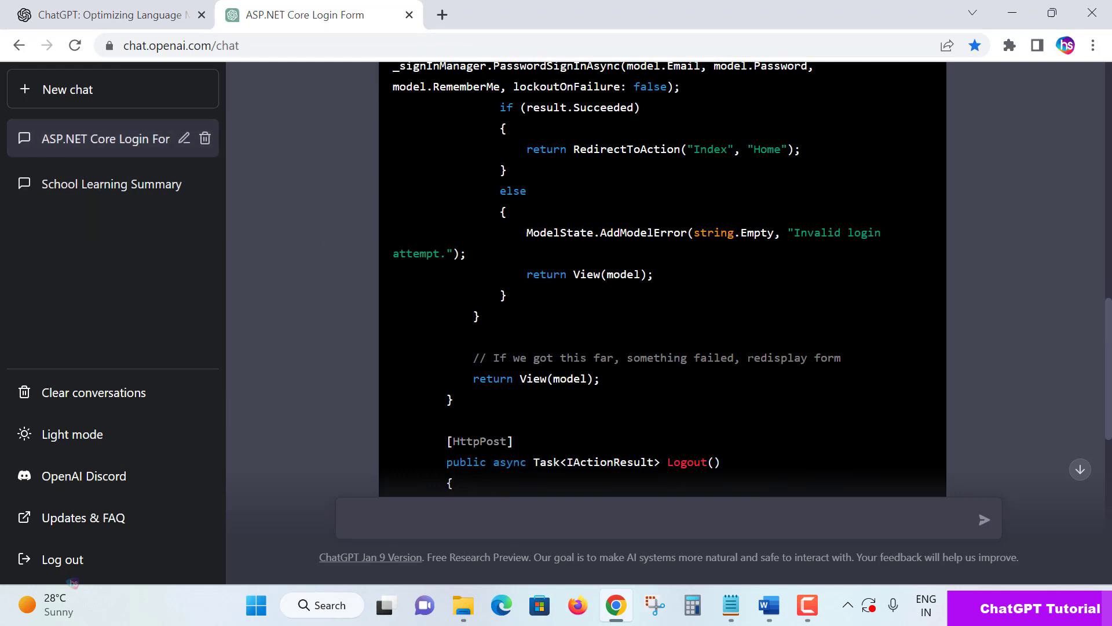